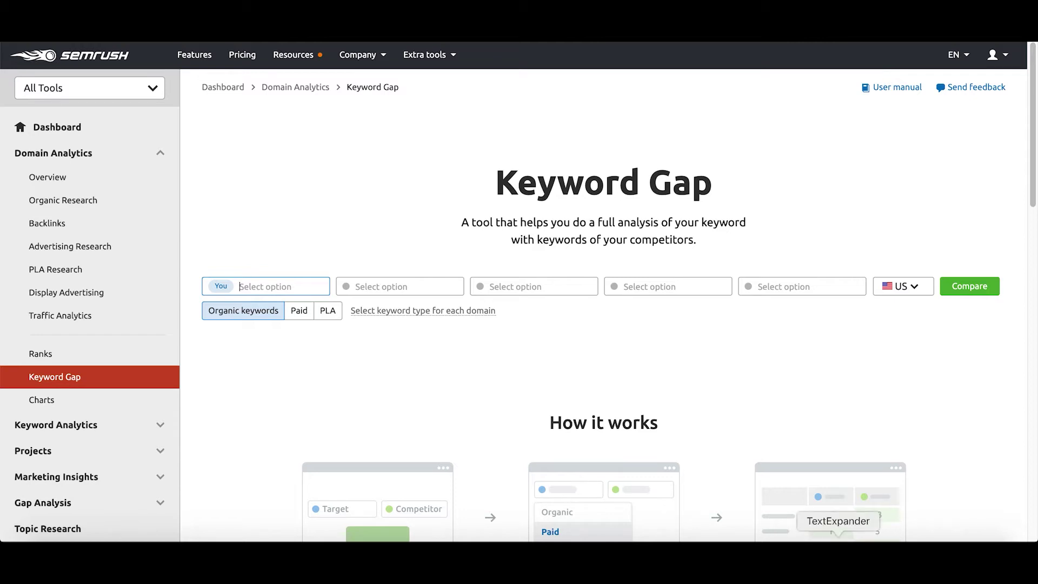
Step: Enter girlswhostem.com and competitor stemtoyexpert.com in Keyword Gap, both kept as Root Domain
type("gi")
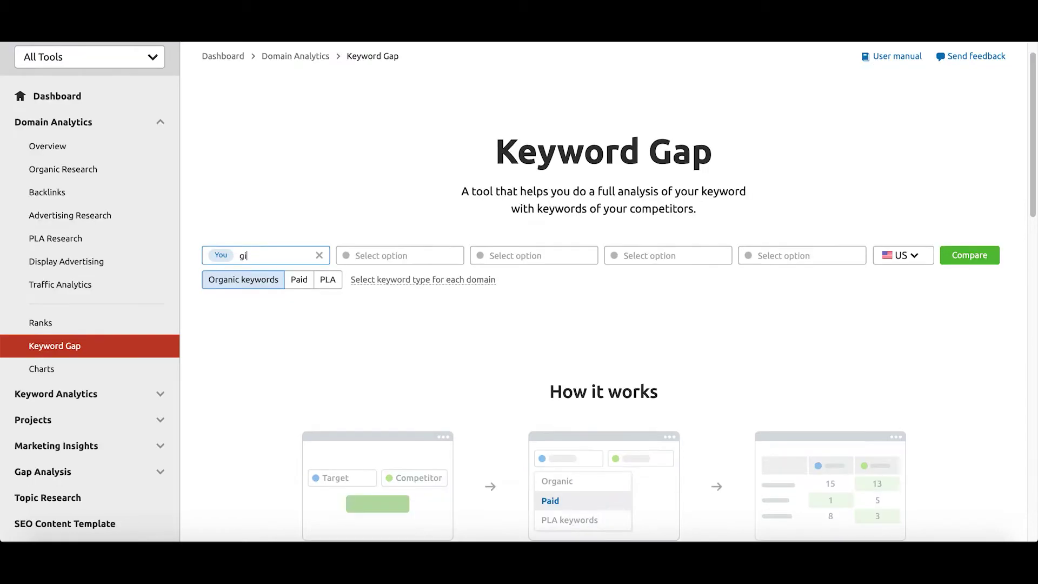
type("rlswhostem.com")
key("Tab")
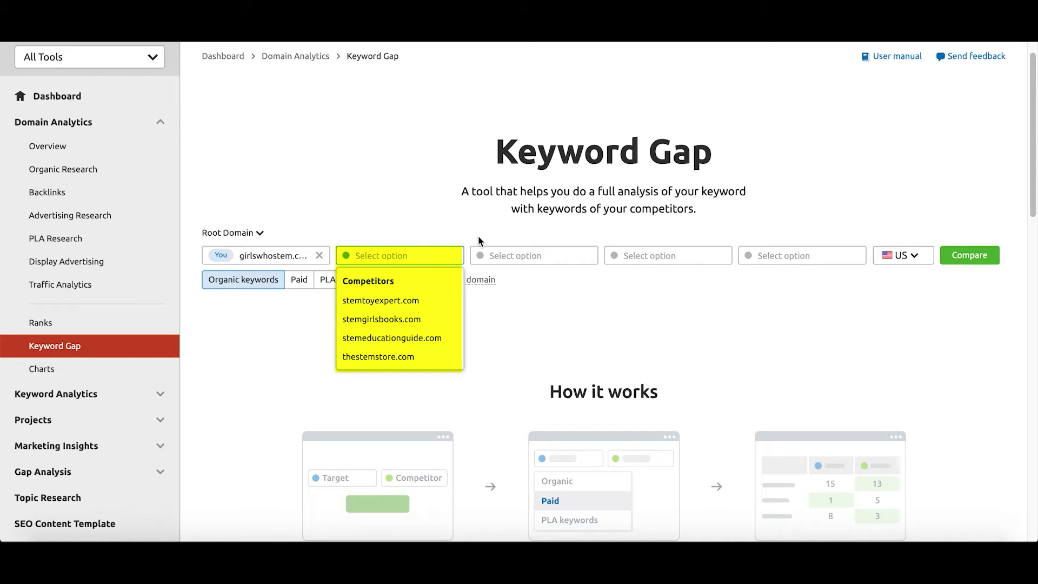
left_click(401, 300)
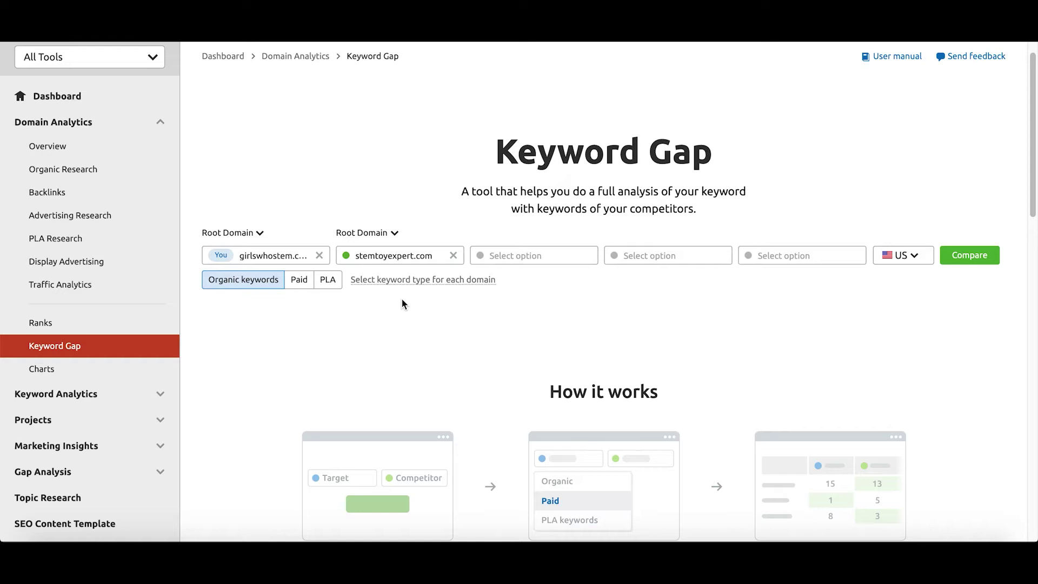
left_click(368, 257)
left_click(400, 234)
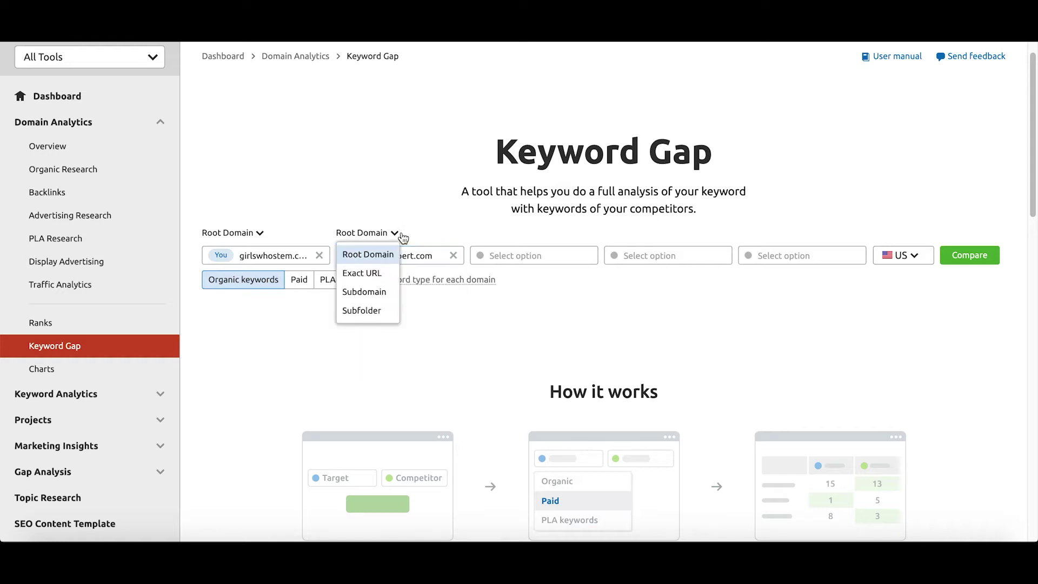
left_click(427, 254)
left_click(832, 341)
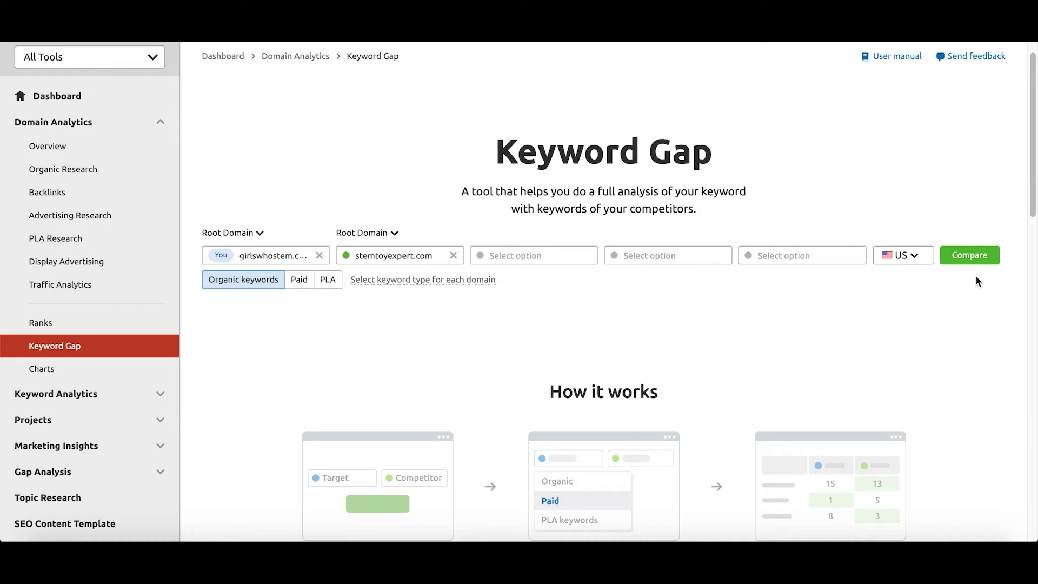
Step: Run the comparison to show top missing keywords led by vector robot and the 2.8K-versus-4.8K overlap
left_click(967, 262)
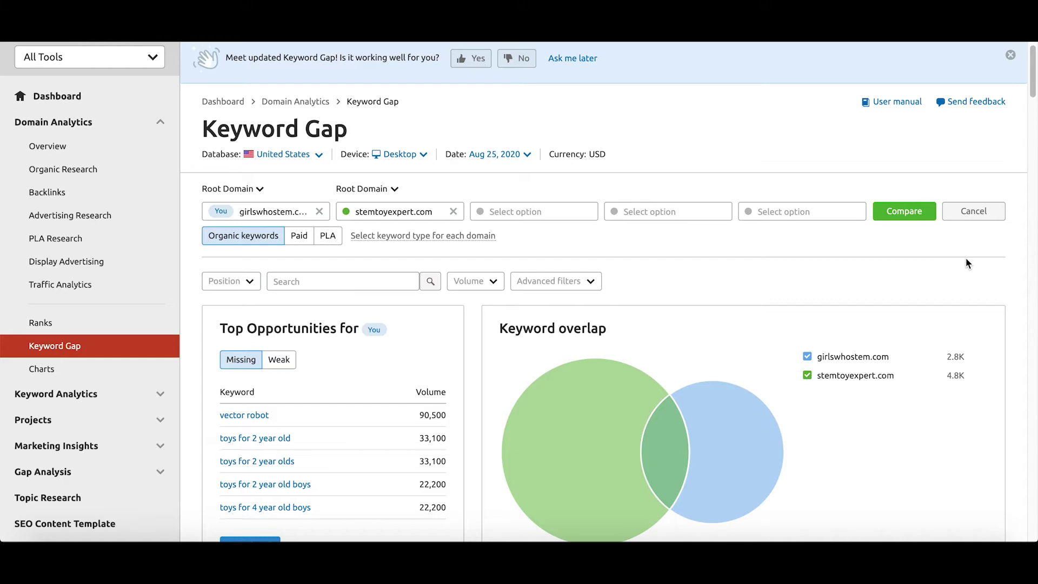
scroll(440, 274, "down", 2)
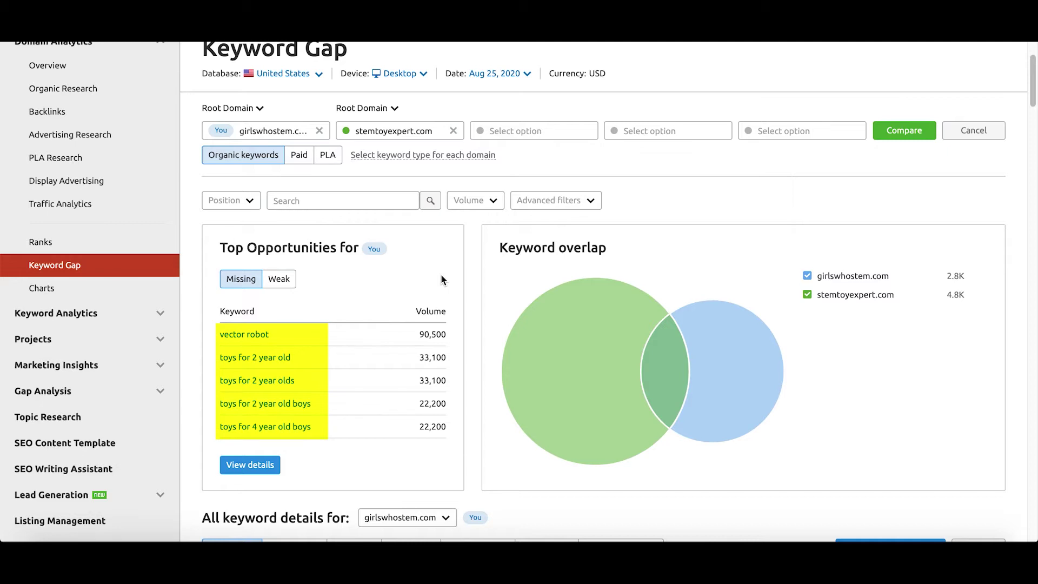
Step: Switch Top Opportunities to Weak keywords, led by lego sets for girls, and reach the 670-keyword details table
left_click(279, 278)
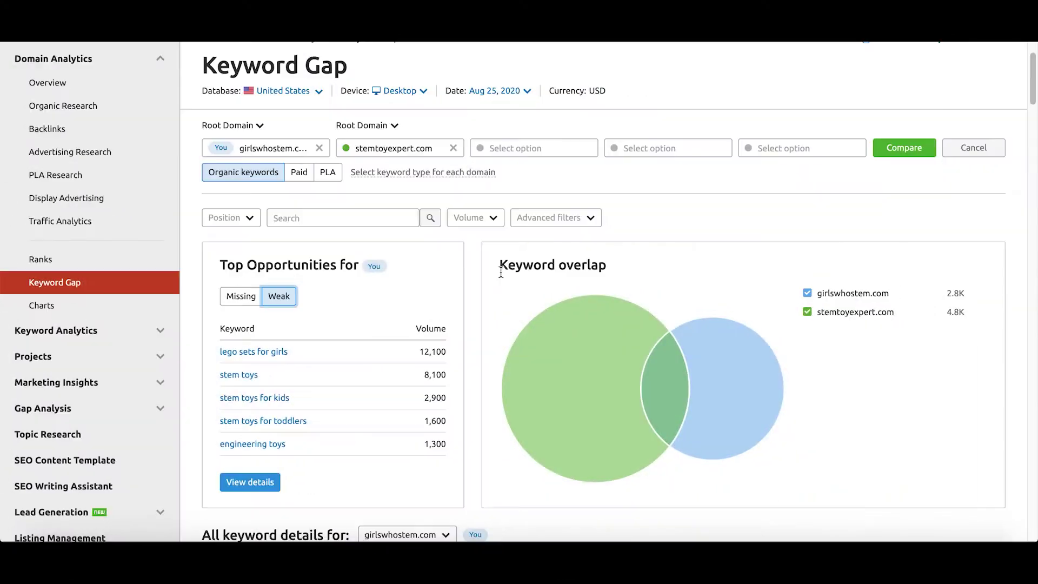
scroll(500, 273, "down", 7)
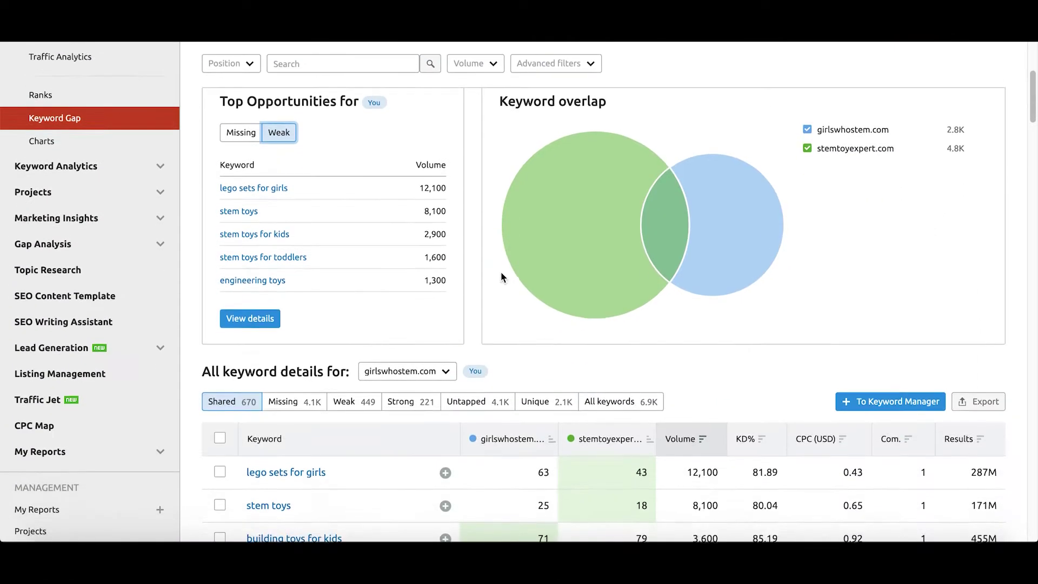
scroll(502, 277, "down", 1)
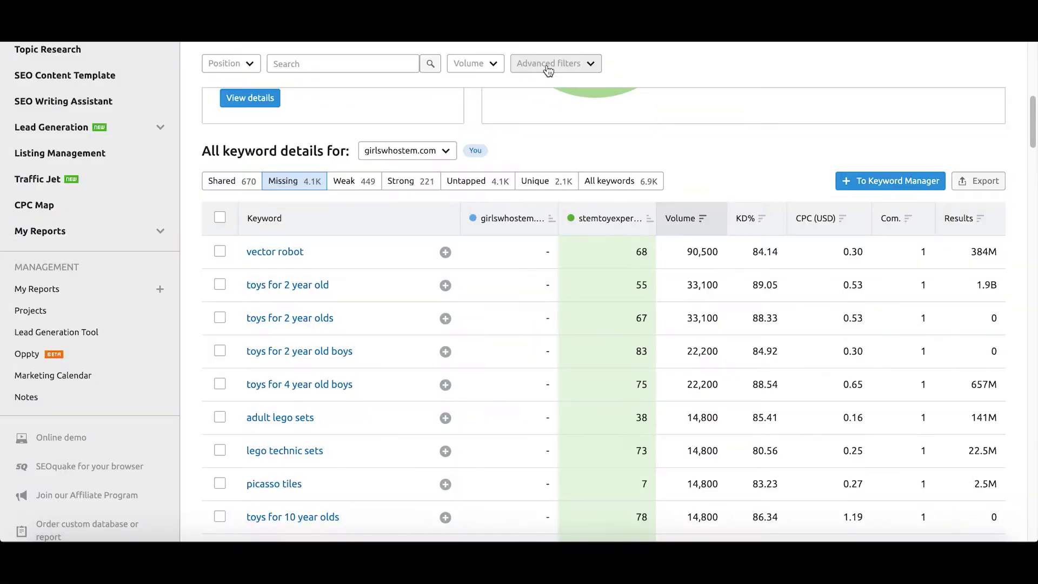
Step: Add an advanced filter including only keywords with difficulty less than 80
left_click(548, 65)
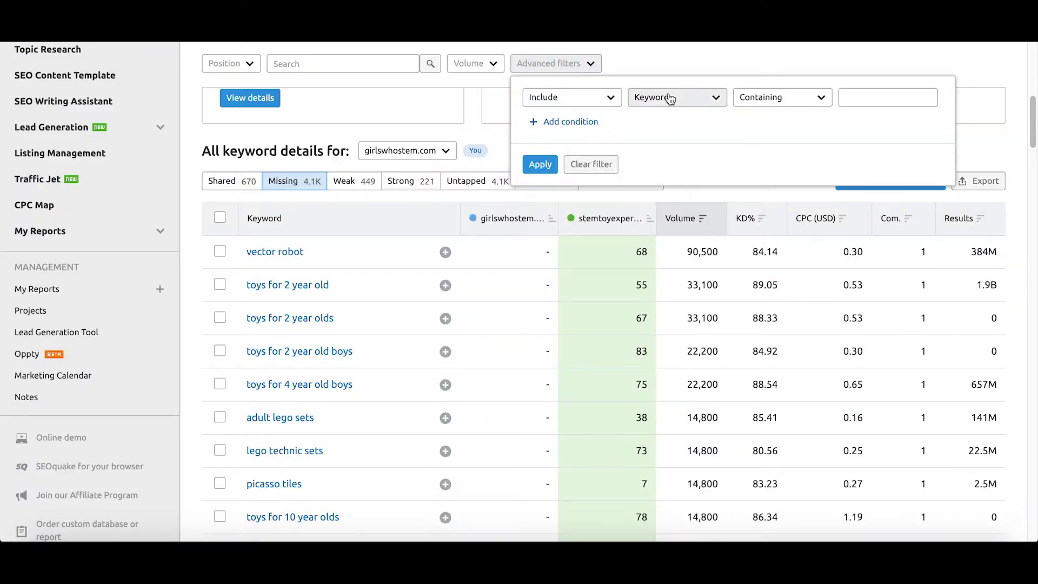
left_click(648, 97)
left_click(677, 161)
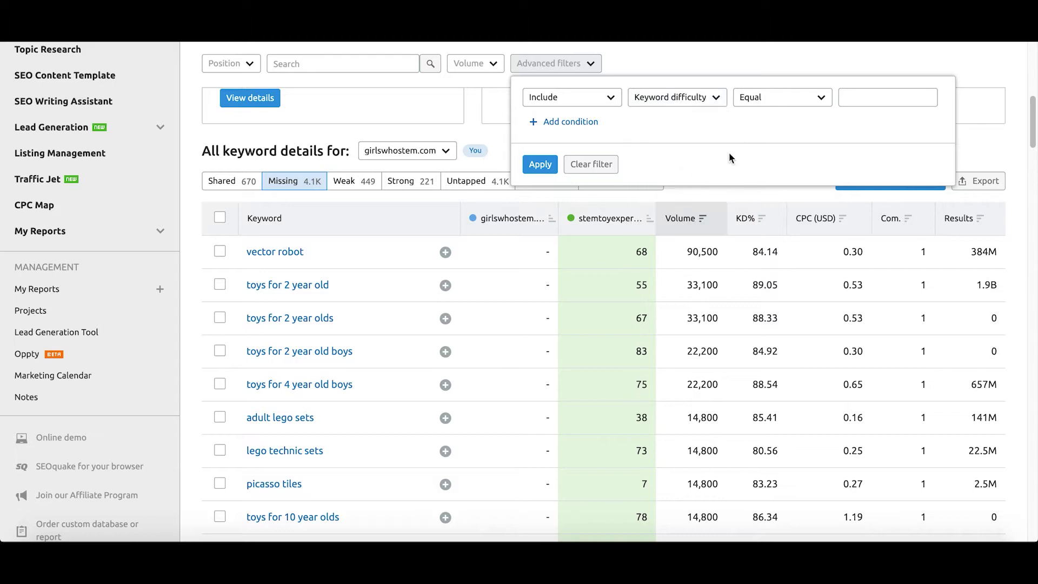
left_click(802, 103)
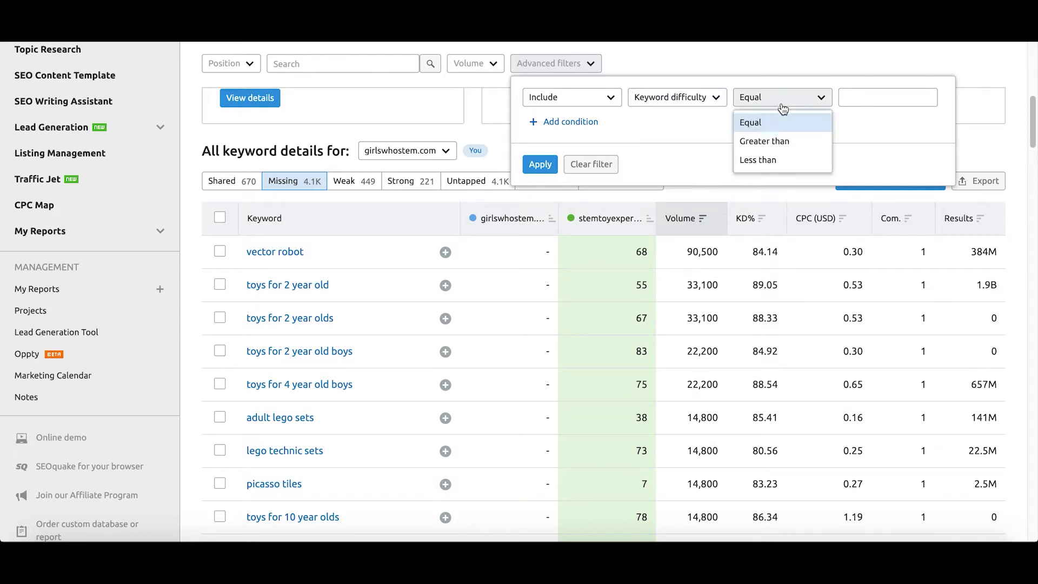
left_click(762, 154)
left_click(887, 100)
type("80")
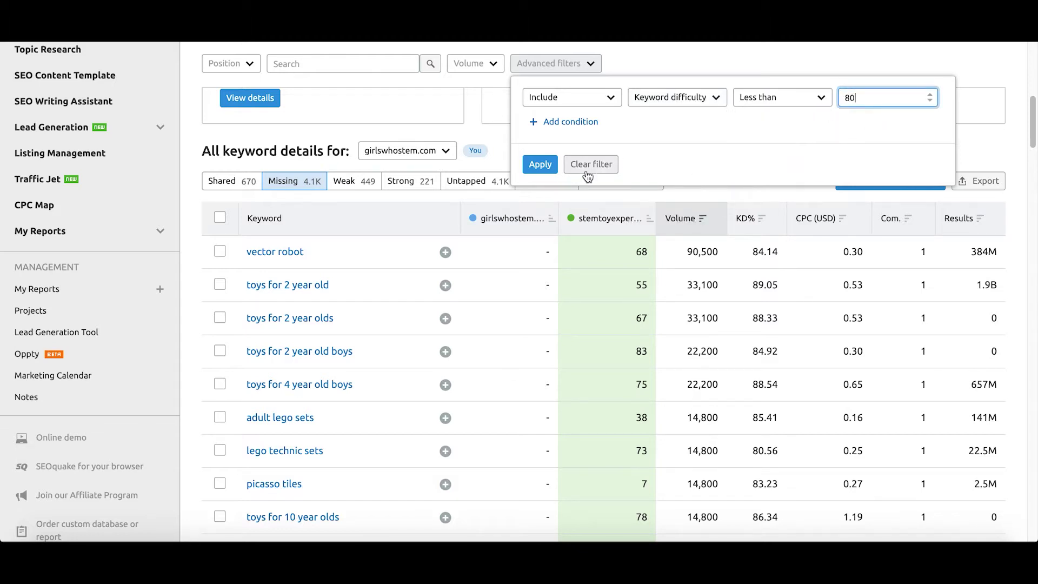
left_click(541, 165)
Step: Set a custom search volume range of 100 to 1,000, leaving 416 keywords
left_click(478, 70)
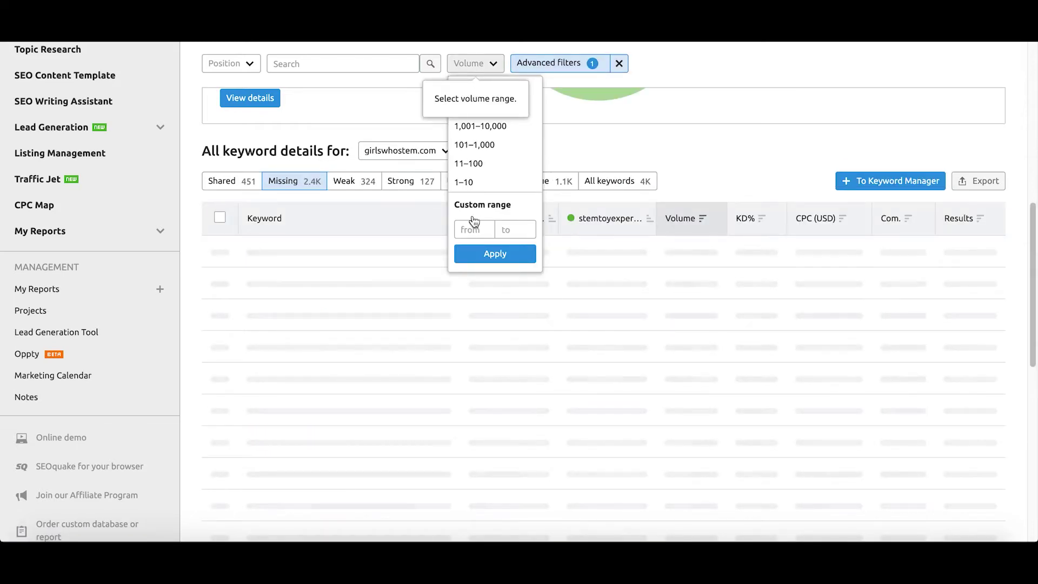
left_click(473, 230)
type("100")
key("Tab")
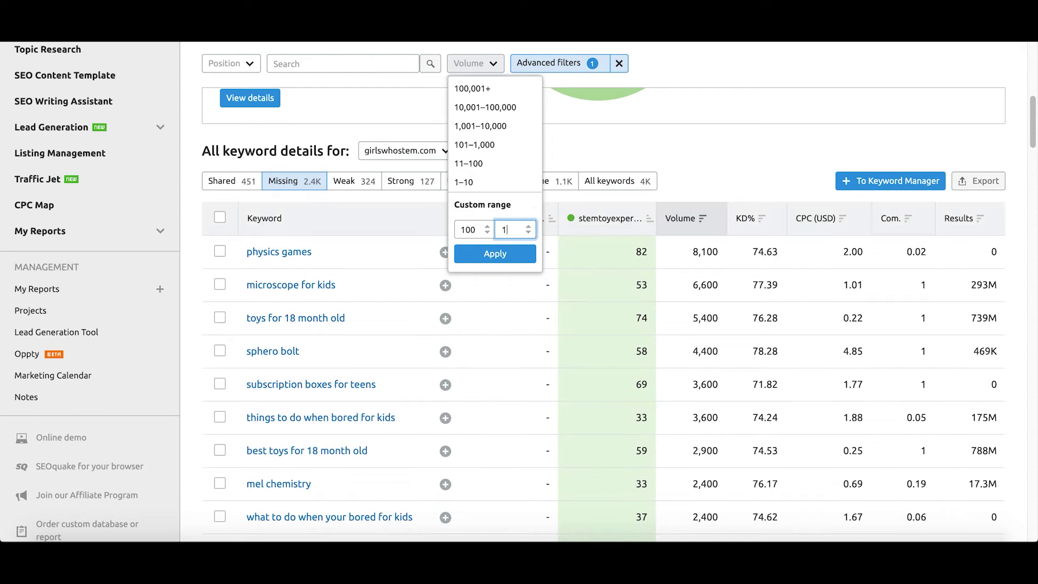
left_click(494, 251)
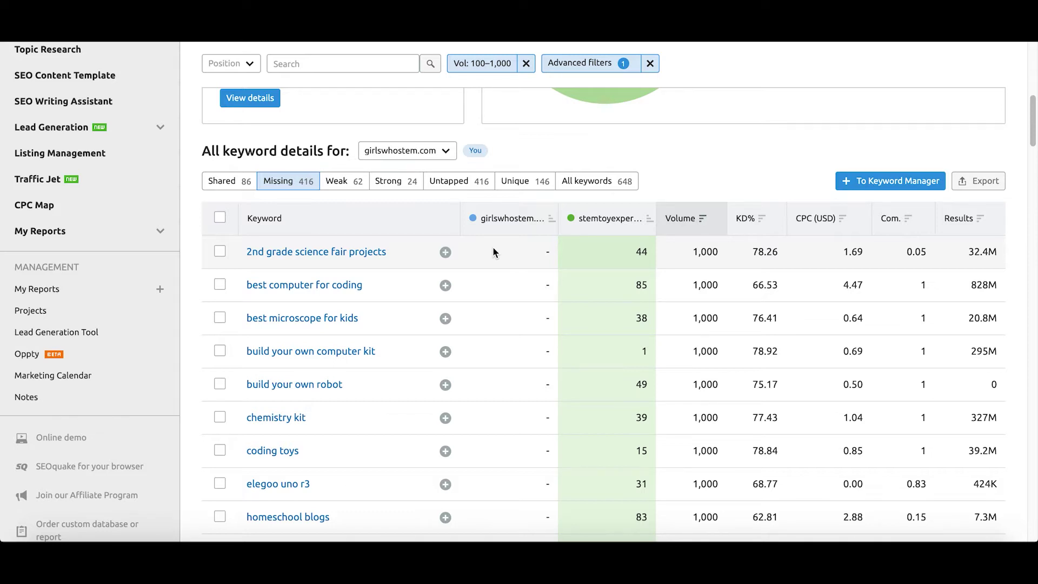
Step: Show the 62 weak keywords in the details table, led by building toys for toddlers
scroll(492, 246, "down", 1)
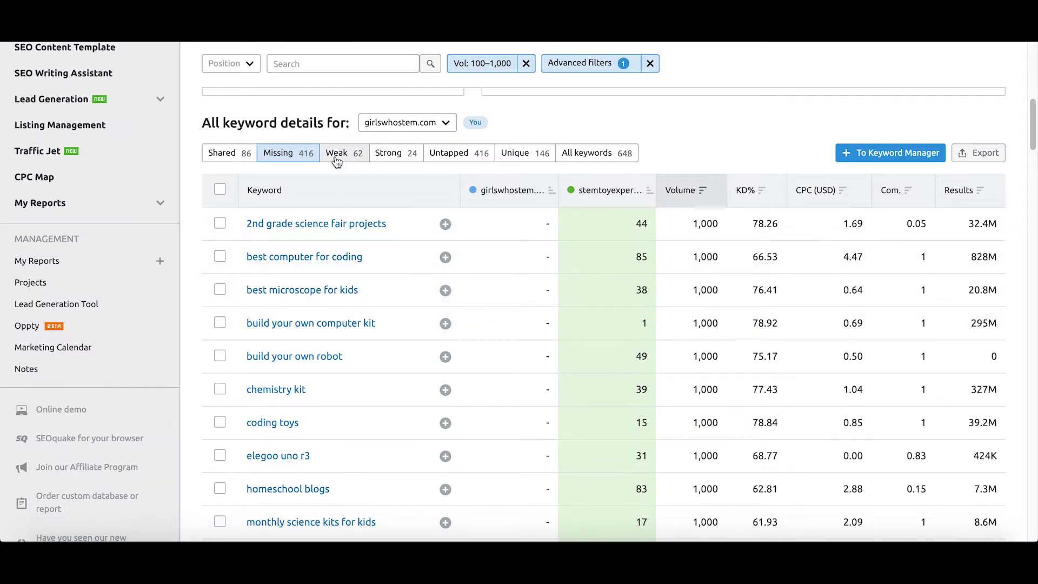
left_click(336, 156)
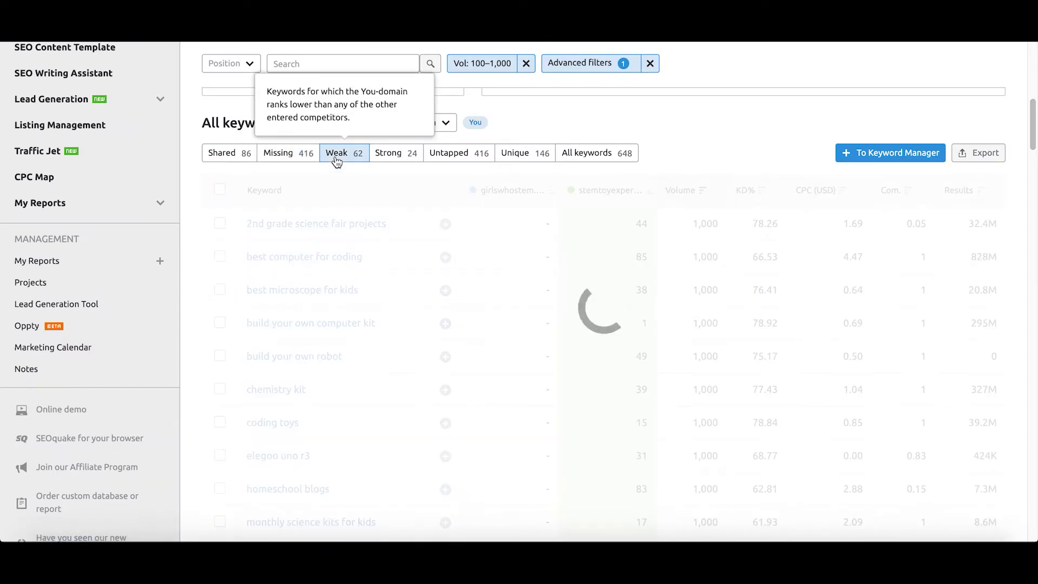
scroll(725, 134, "down", 1)
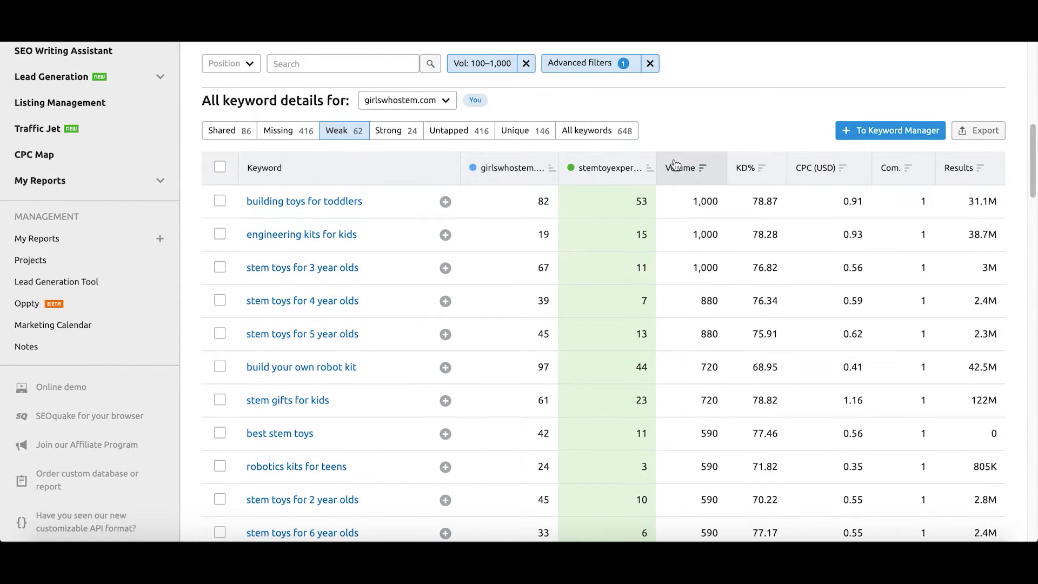
scroll(657, 211, "down", 1)
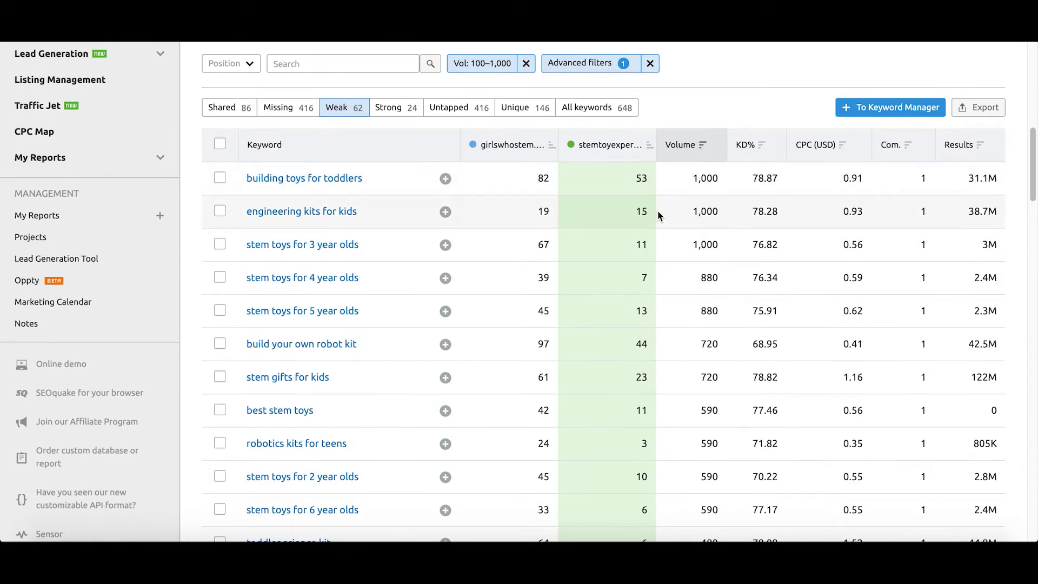
mouse_move(654, 260)
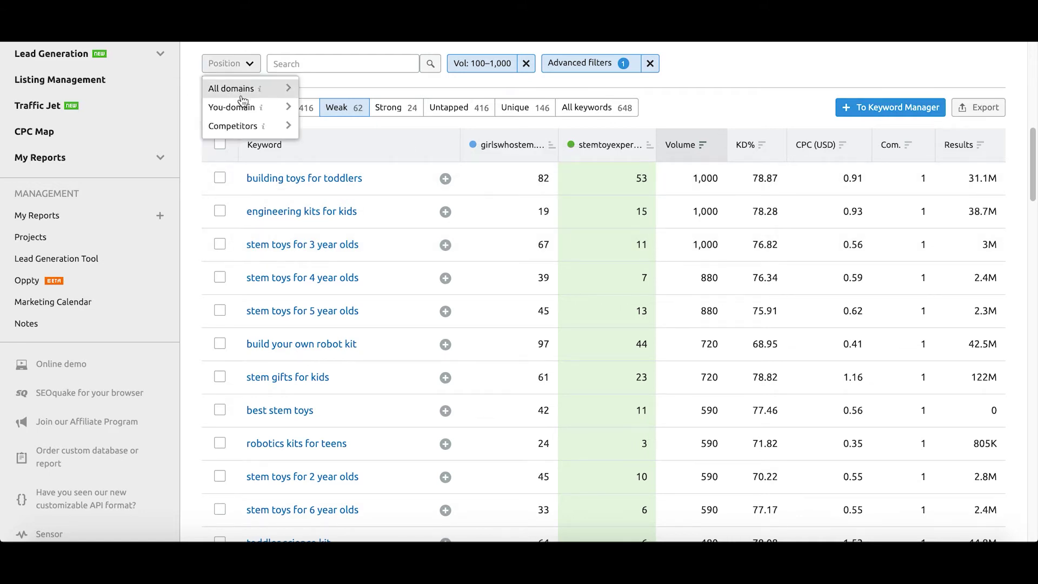
Step: Filter the weak keywords to Competitors in Top 10 positions, leaving 33 keywords
mouse_move(276, 126)
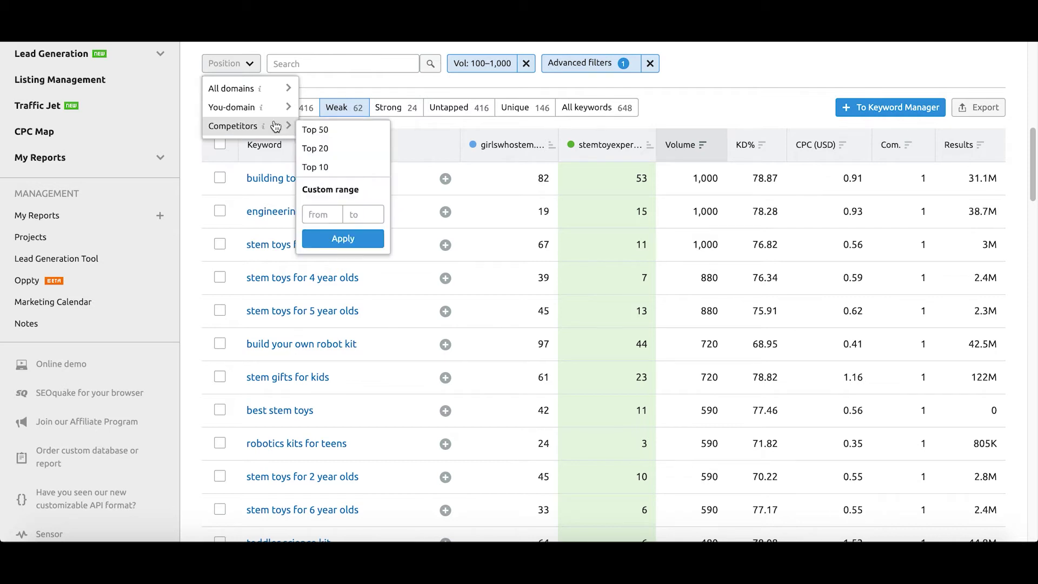
left_click(372, 167)
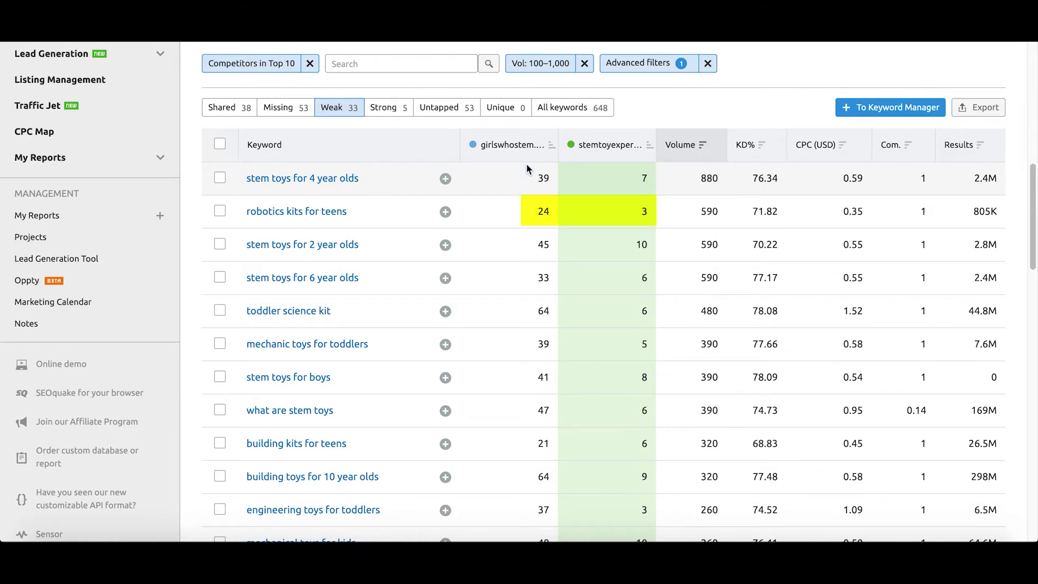
scroll(526, 169, "down", 1)
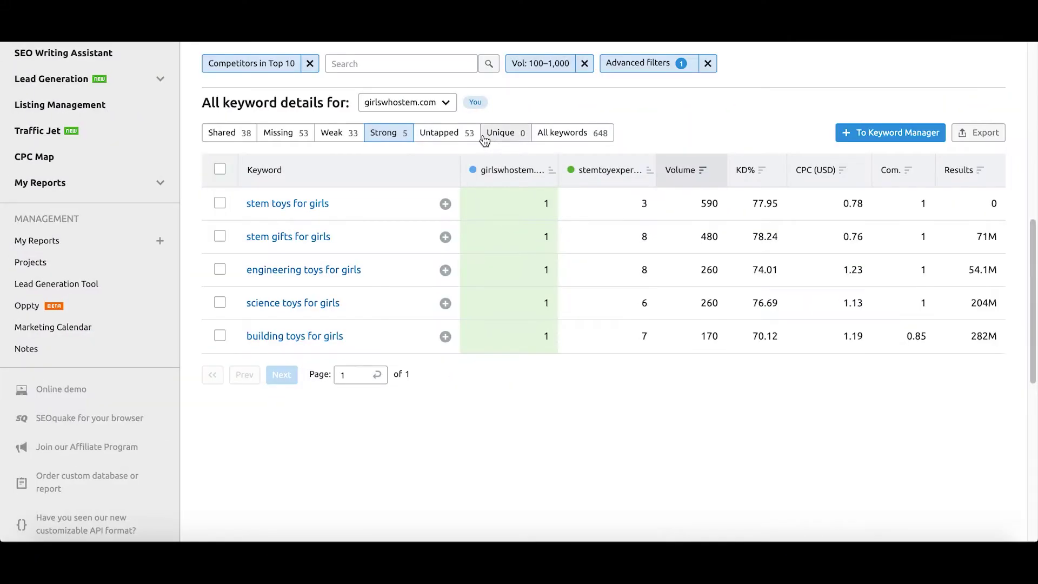
Step: Move from Untapped to the 5 Strong keywords, led by stem toys for girls at rank 1
left_click(468, 136)
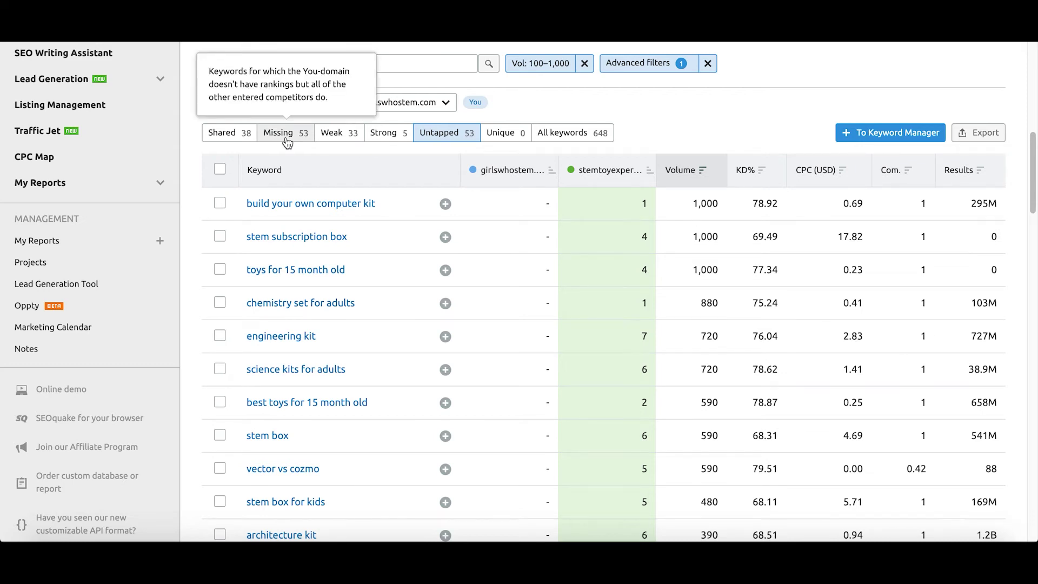
left_click(405, 139)
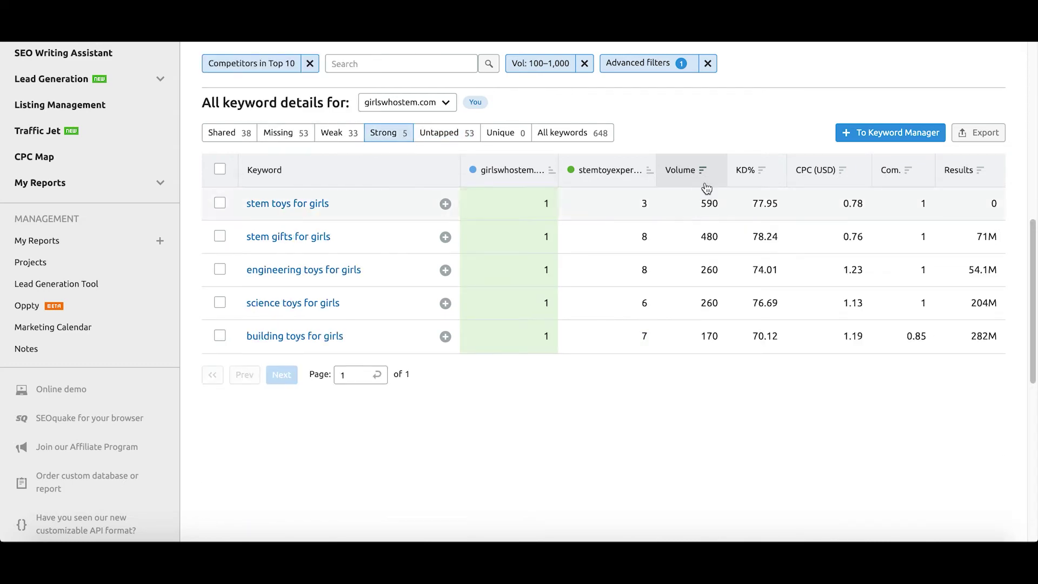